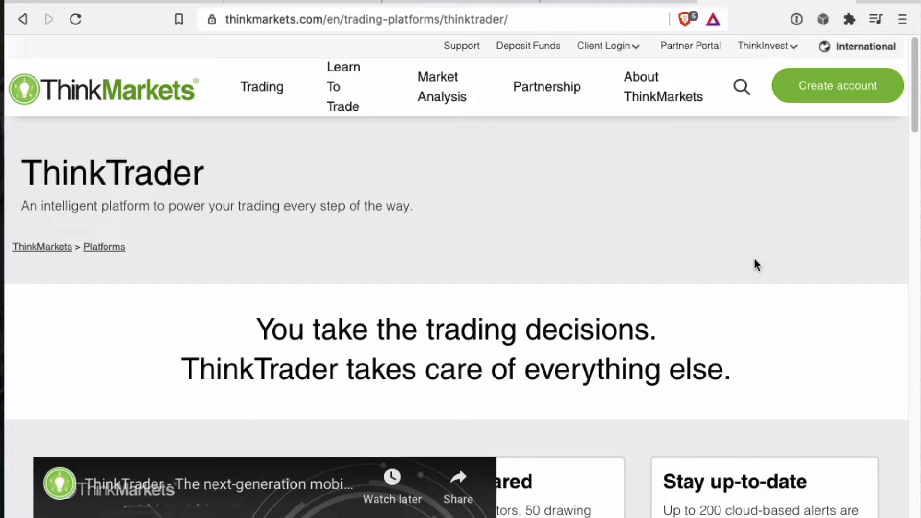
- Go to the ThinkTrader Desktop page from the ThinkMarkets ThinkTrader section and browse it
scroll(754, 259, "down", 10)
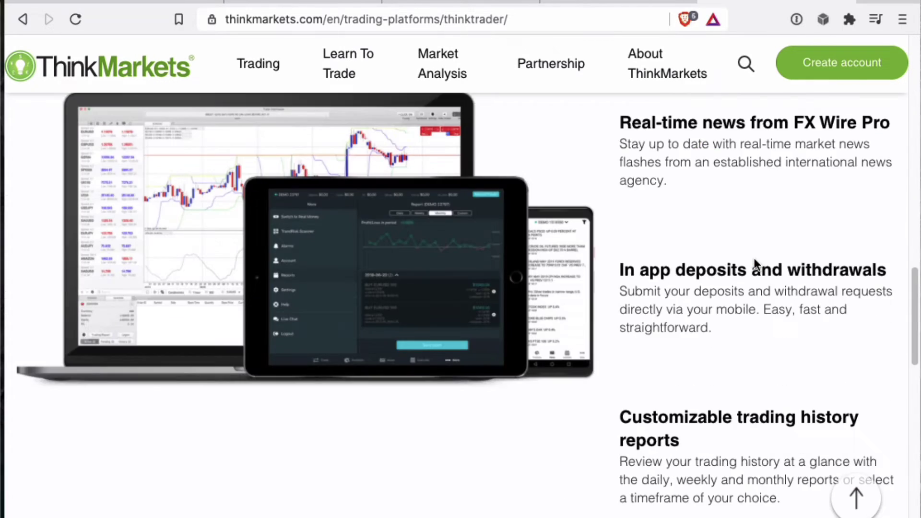
scroll(753, 257, "down", 10)
left_click(660, 294)
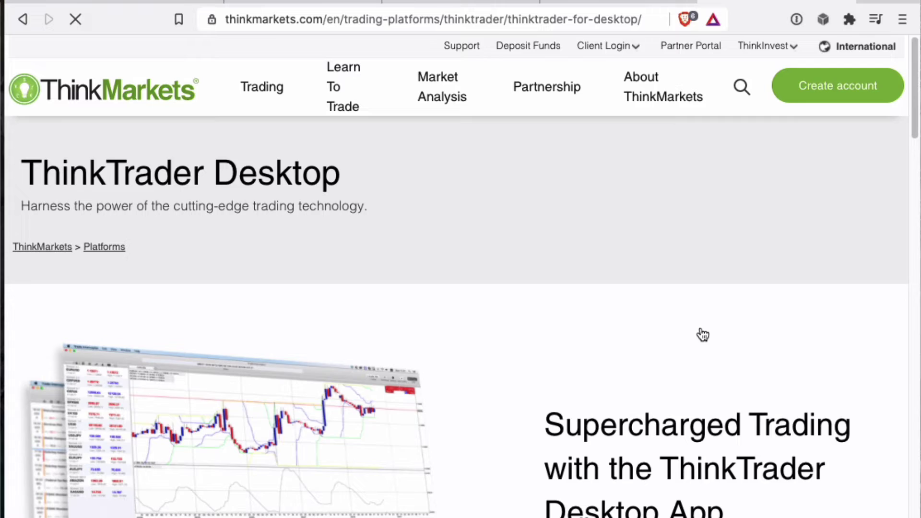
scroll(700, 332, "down", 5)
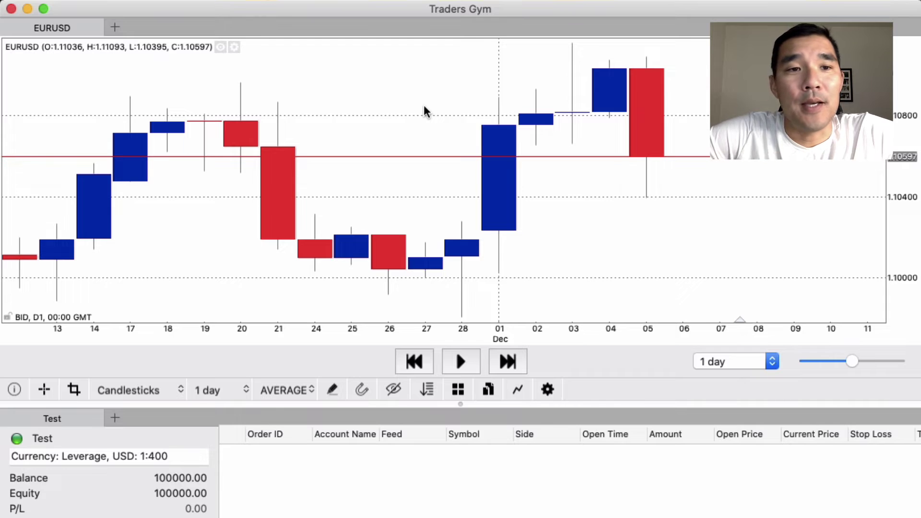
- Open a new EURUSD simulation tab: TT feed, BID prices, 4-hour timescale, from May 14, 2020
left_click(114, 27)
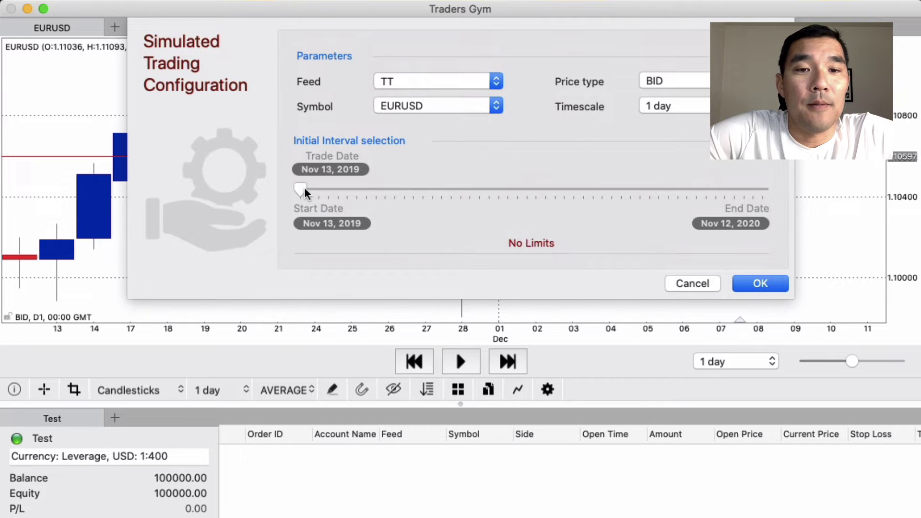
mouse_move(300, 189)
left_mouse_down()
mouse_move(354, 187)
mouse_move(305, 184)
left_mouse_up()
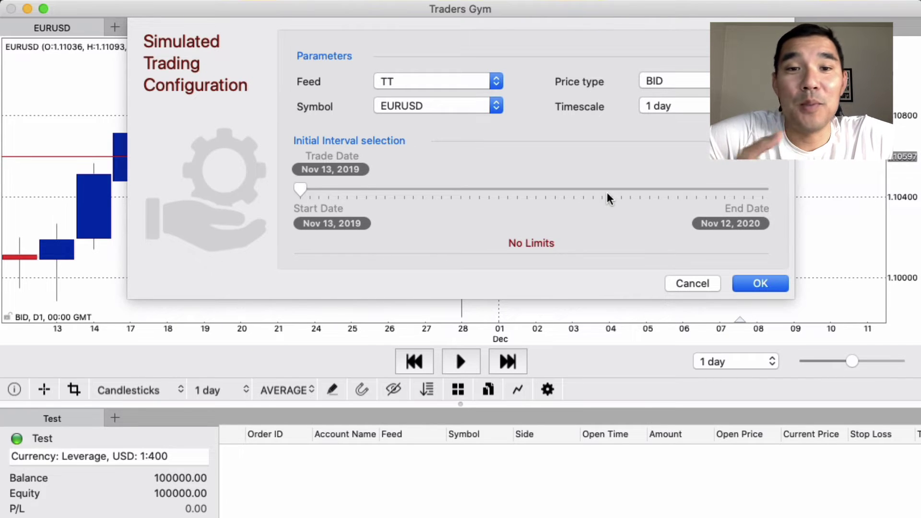
left_click(496, 88)
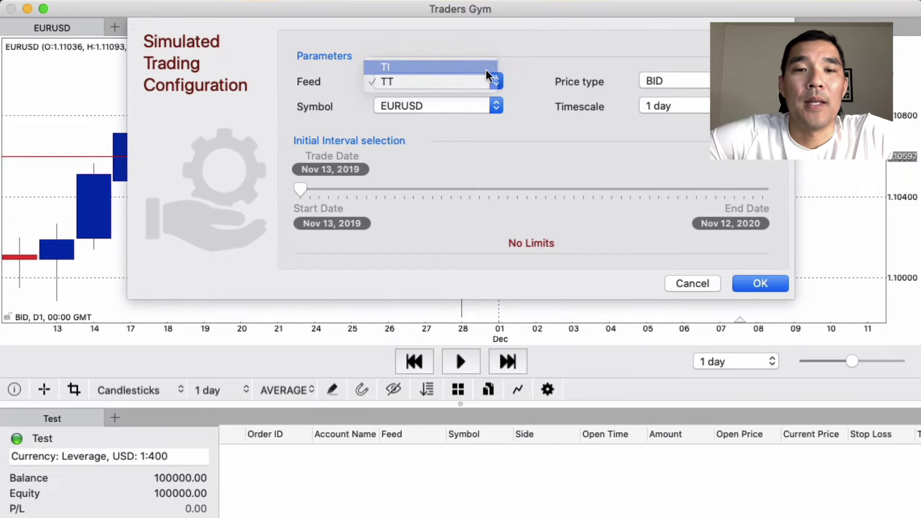
left_click(486, 69)
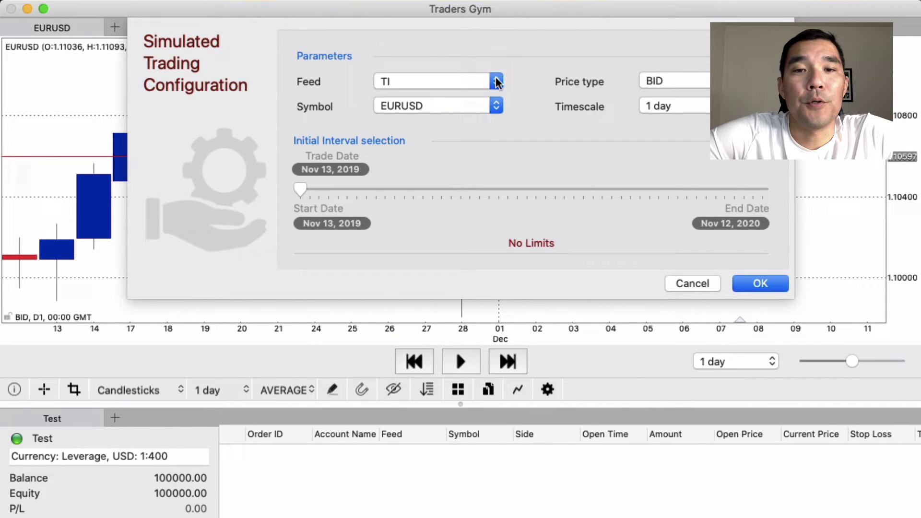
left_click(497, 83)
left_click(487, 93)
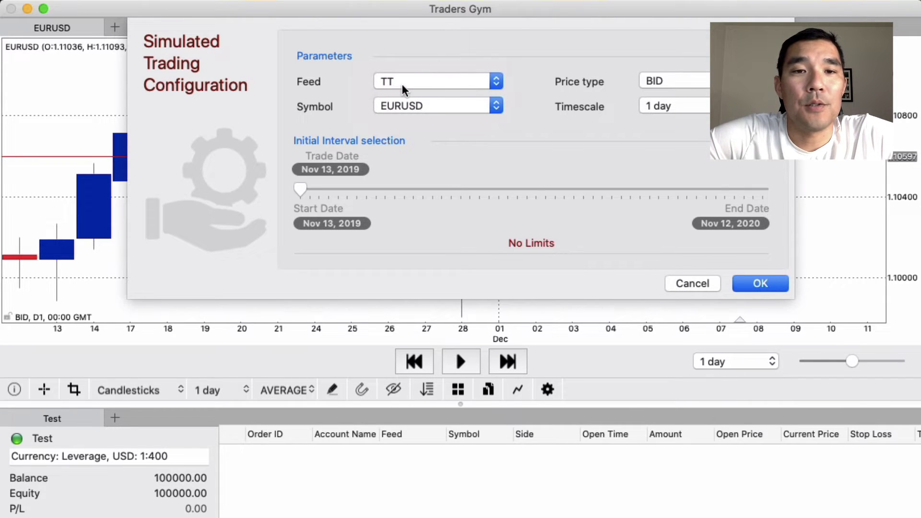
left_click(658, 83)
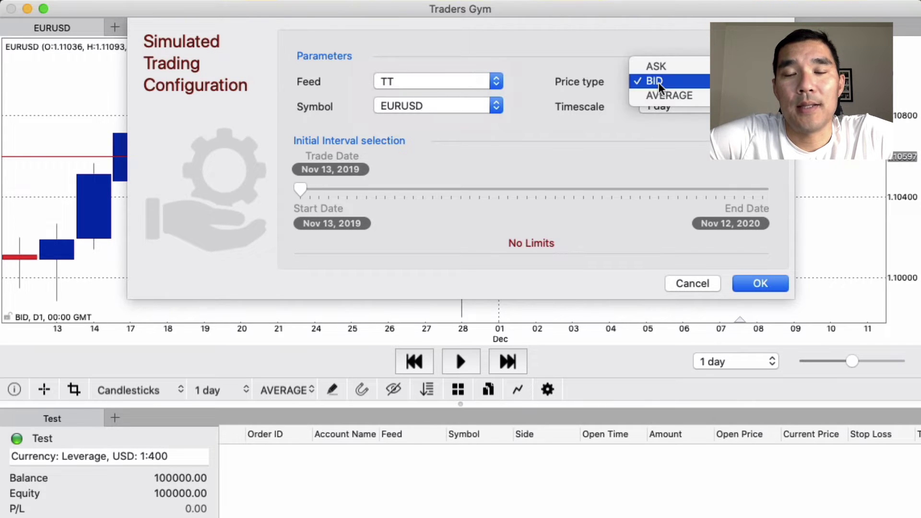
left_click(575, 54)
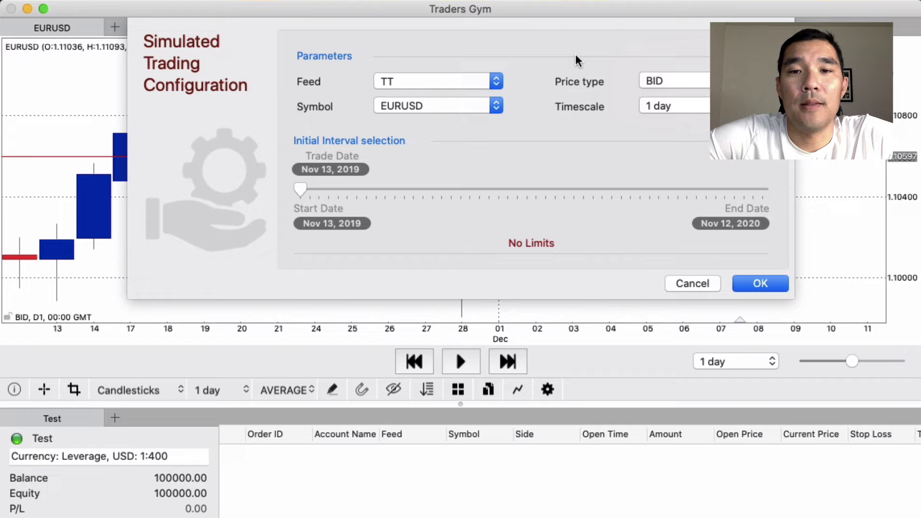
left_click(734, 106)
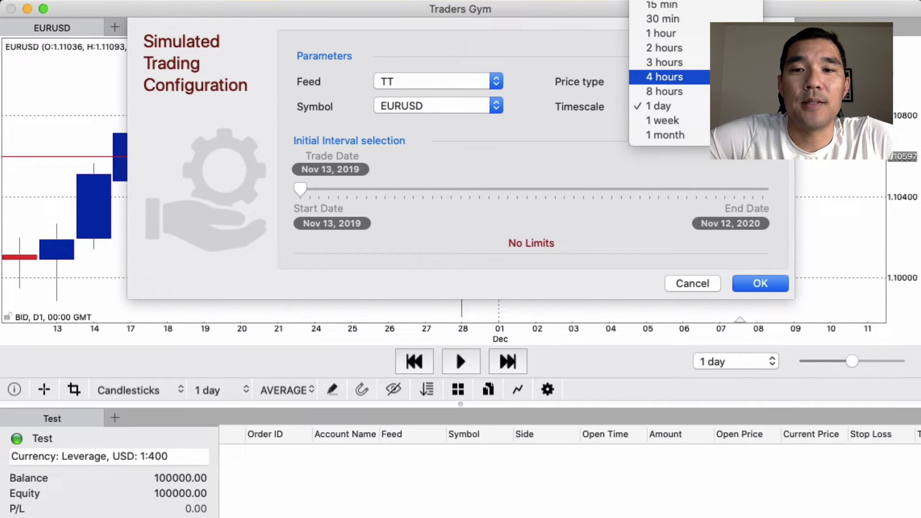
left_click(729, 77)
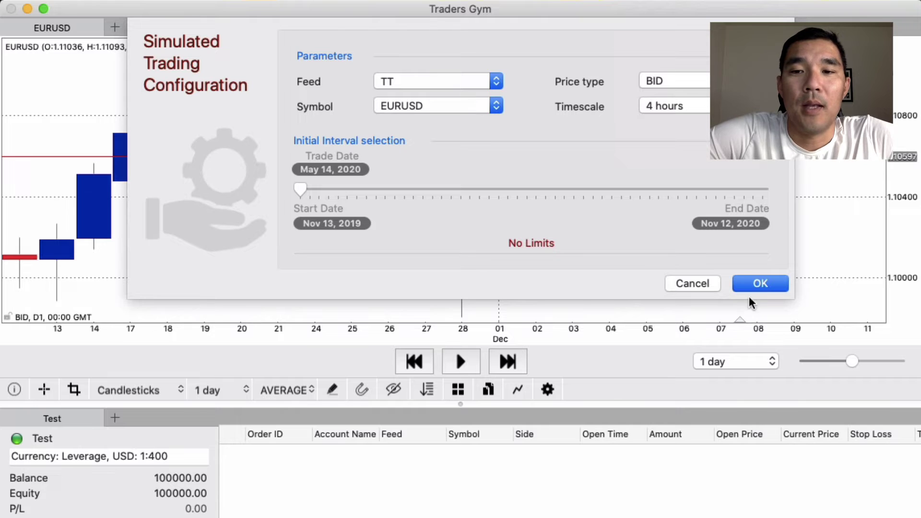
left_click(751, 283)
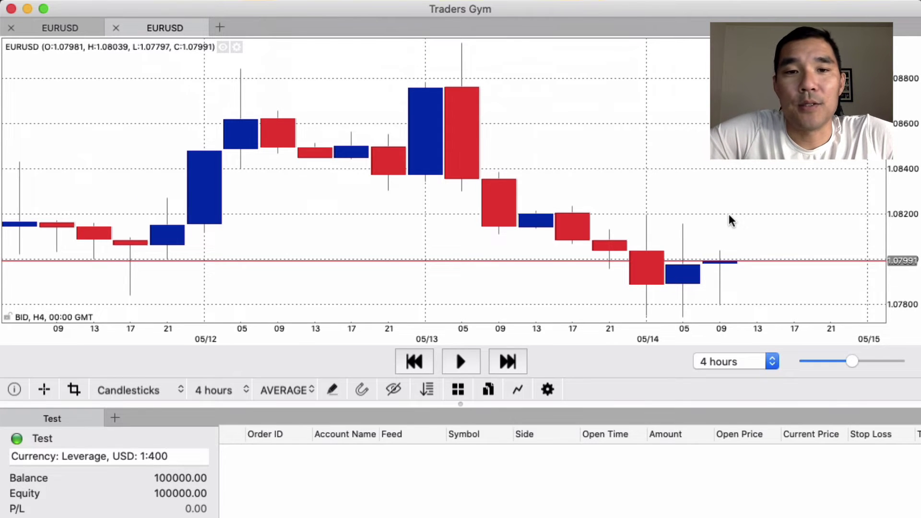
- Zoom the 4-hour EURUSD chart out to show early April through mid-May 2020
scroll(729, 216, "down", 5)
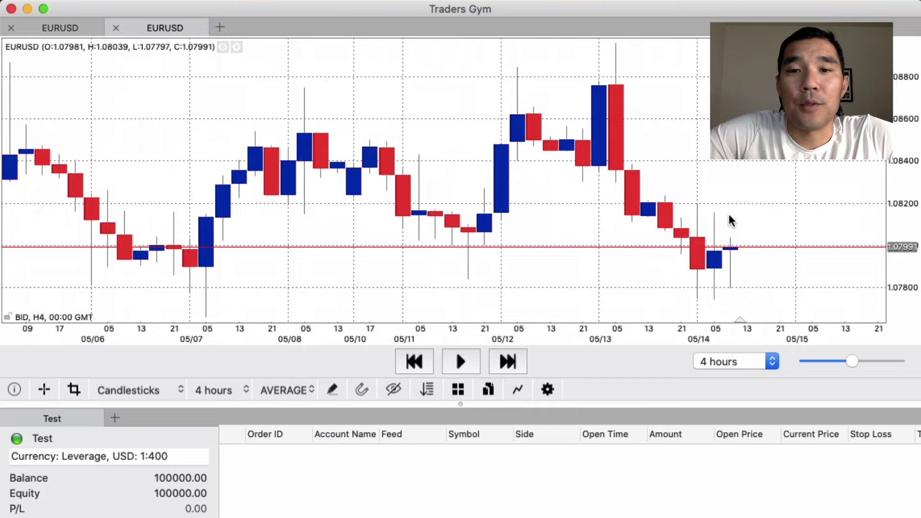
scroll(729, 215, "down", 3)
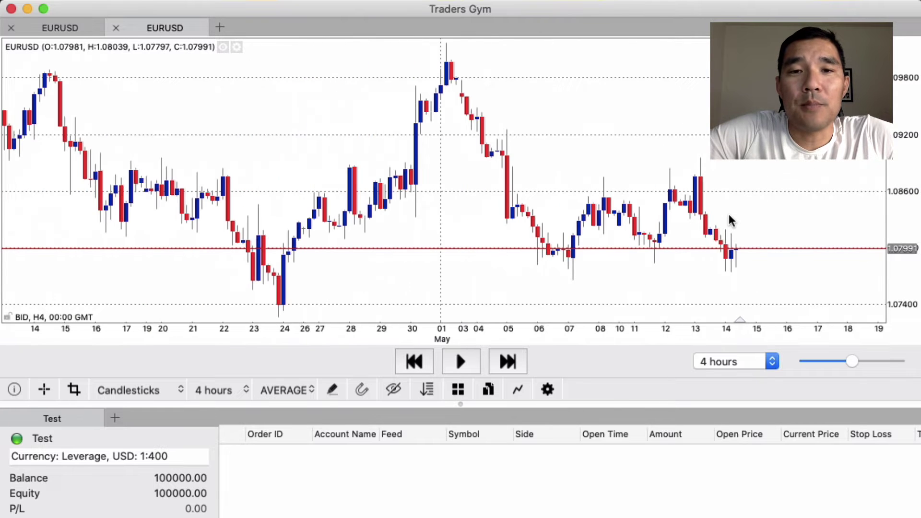
scroll(730, 215, "down", 1)
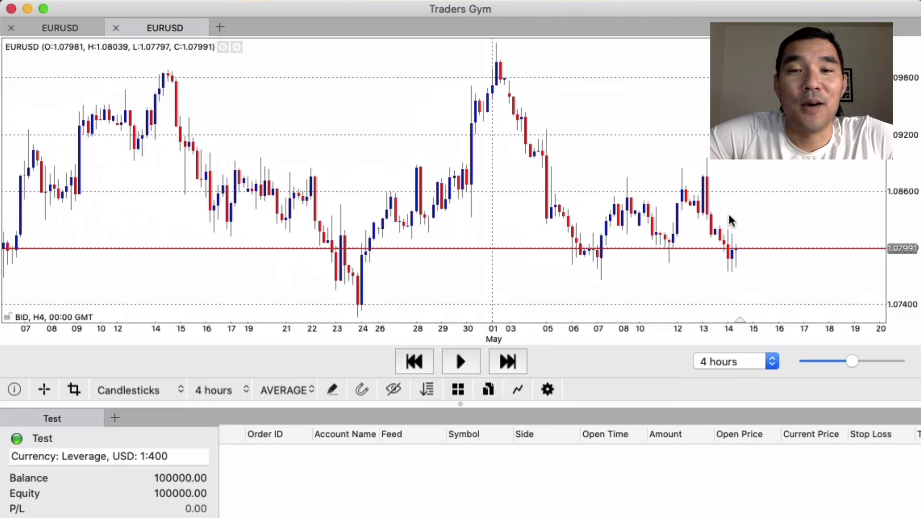
left_click(158, 389)
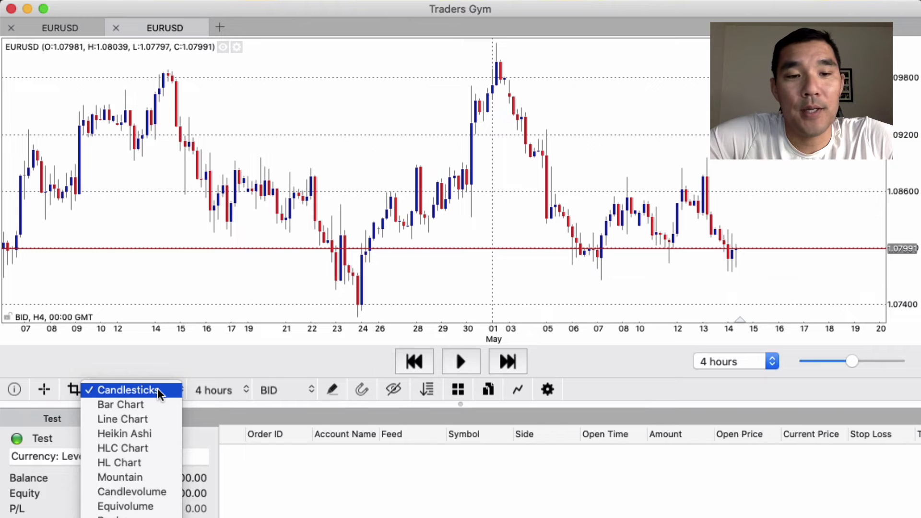
left_click(239, 388)
left_click(238, 388)
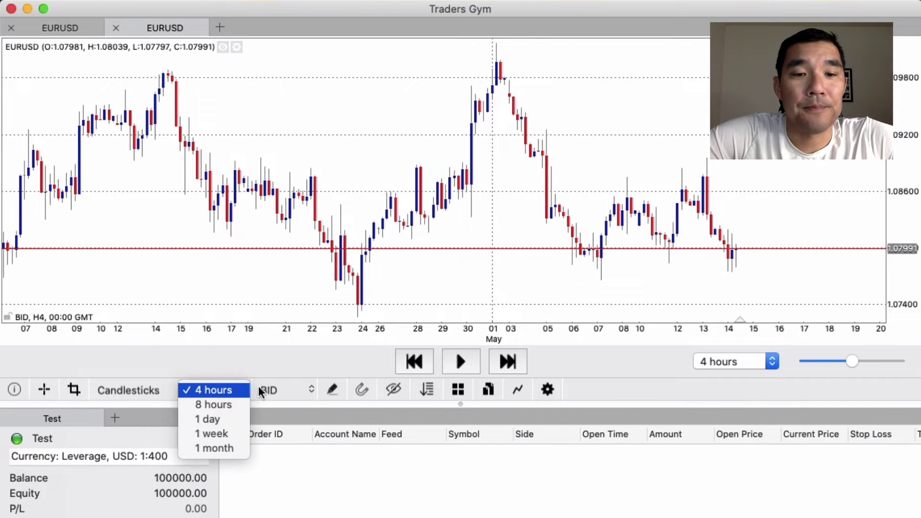
left_click(281, 390)
left_click(282, 390)
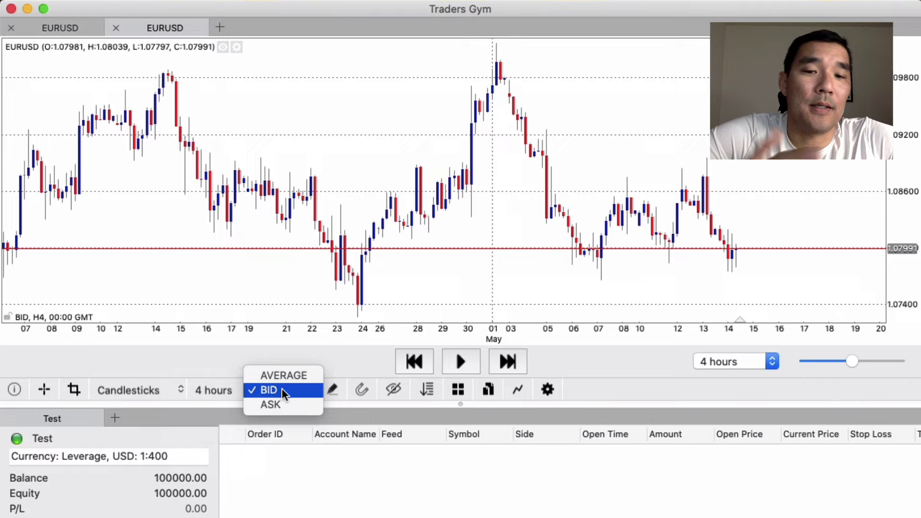
left_click(308, 301)
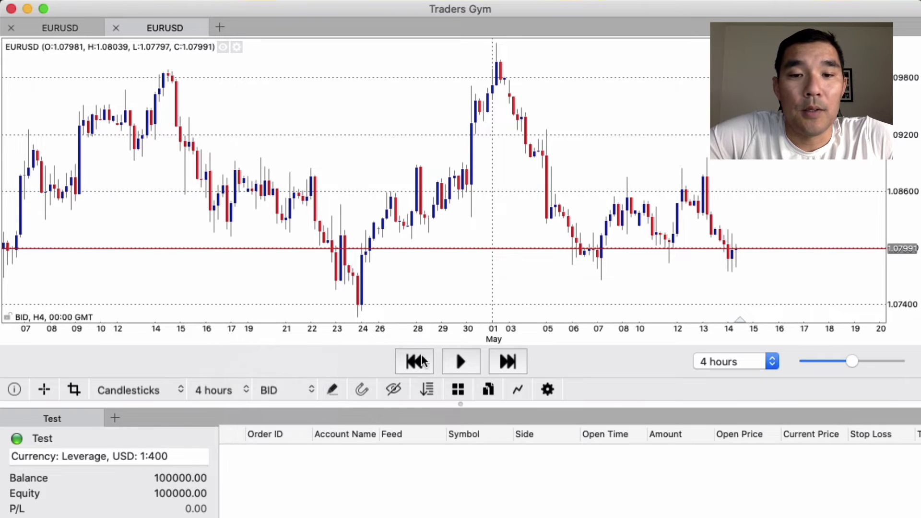
left_click(519, 390)
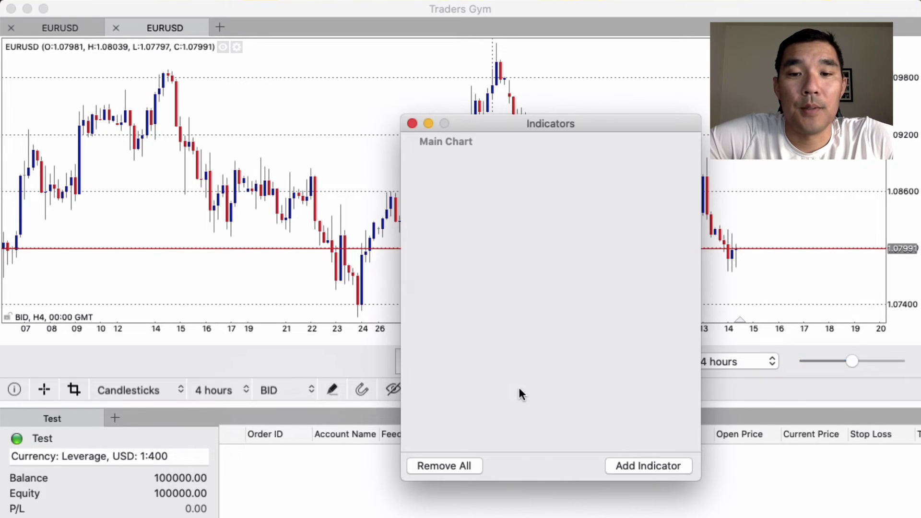
left_click(640, 462)
scroll(803, 312, "down", 5)
scroll(802, 312, "down", 10)
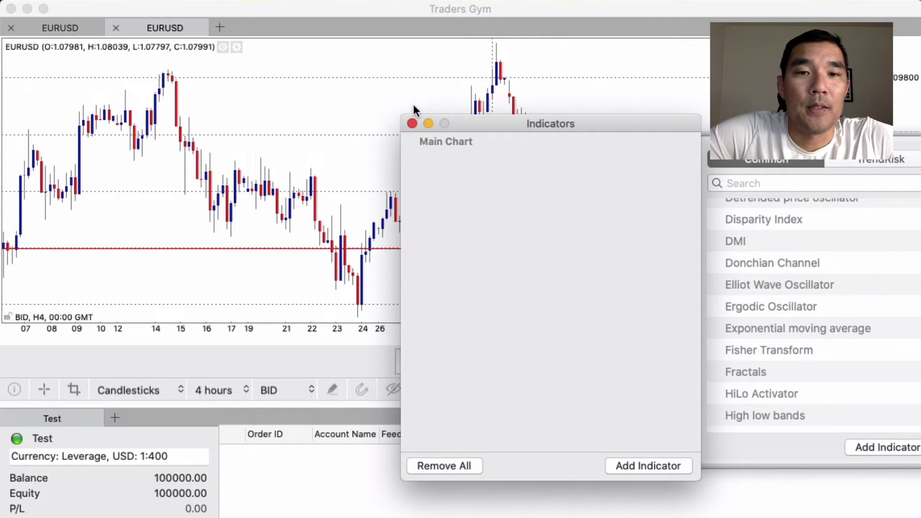
left_click(412, 124)
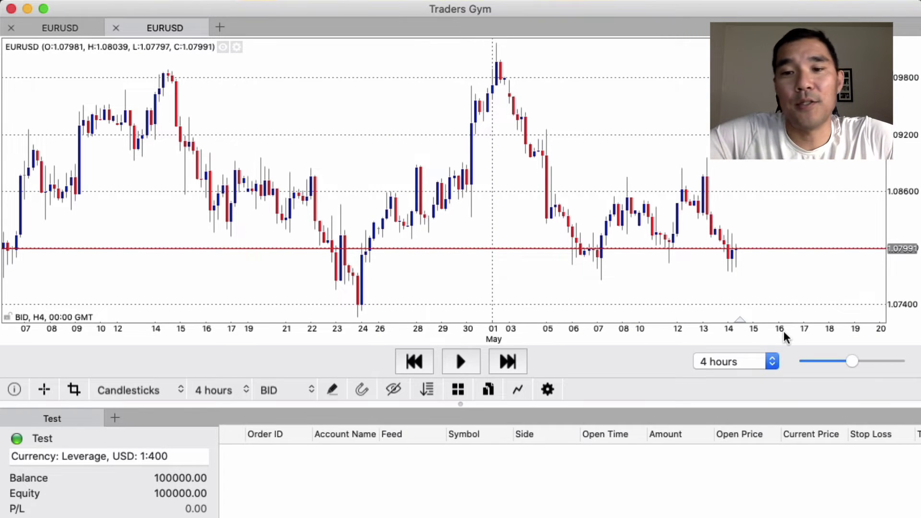
- Briefly replay EURUSD in 5-minute steps at a lower speed, then reset the step to 4 hours
left_click(772, 362)
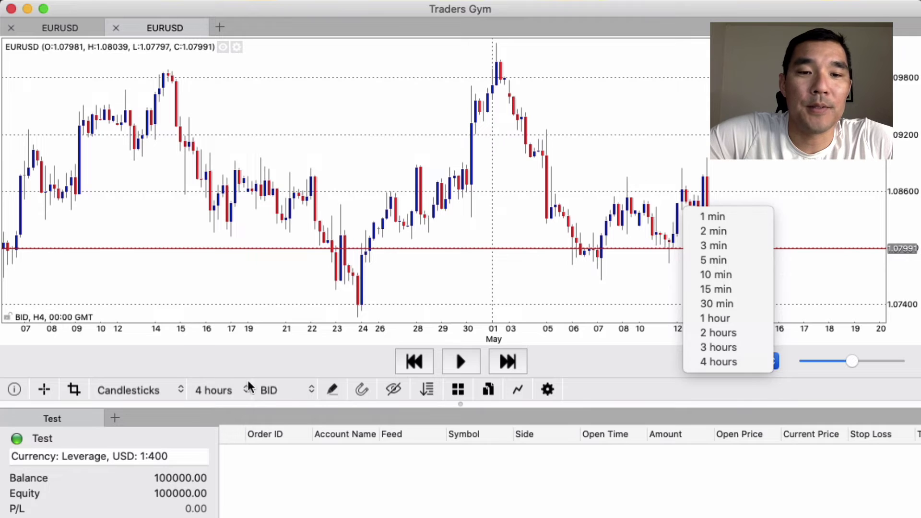
left_click(719, 260)
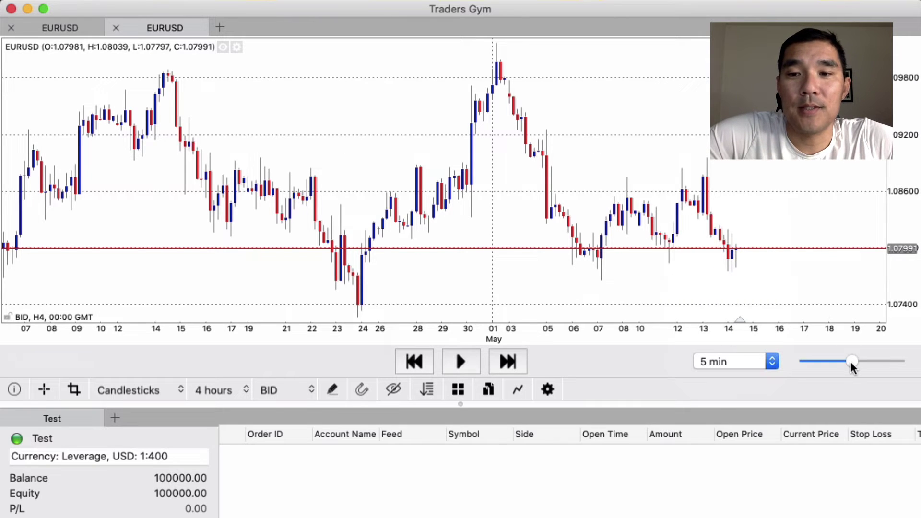
left_click_drag(851, 363, 877, 365)
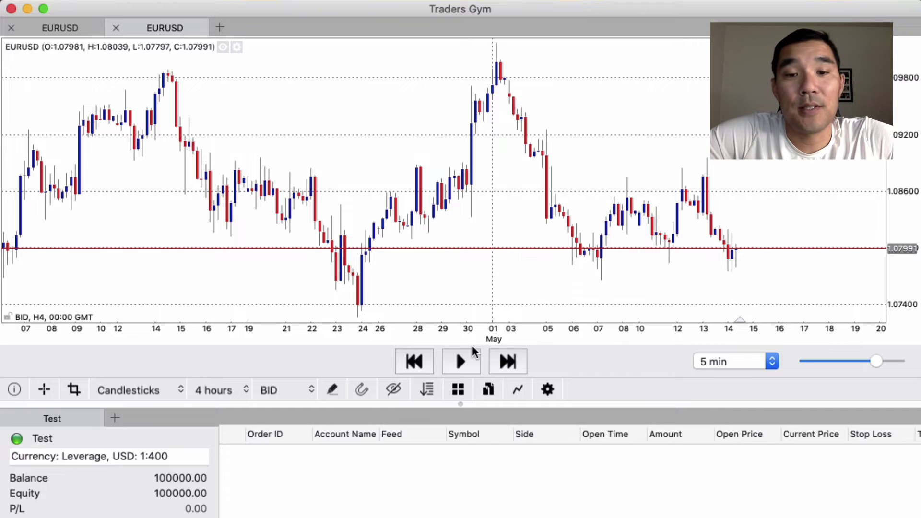
left_click(471, 363)
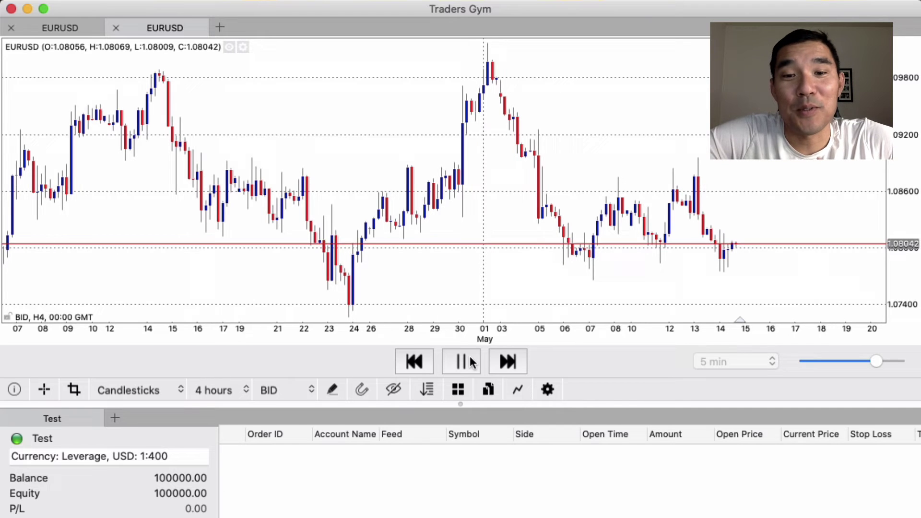
left_click(472, 363)
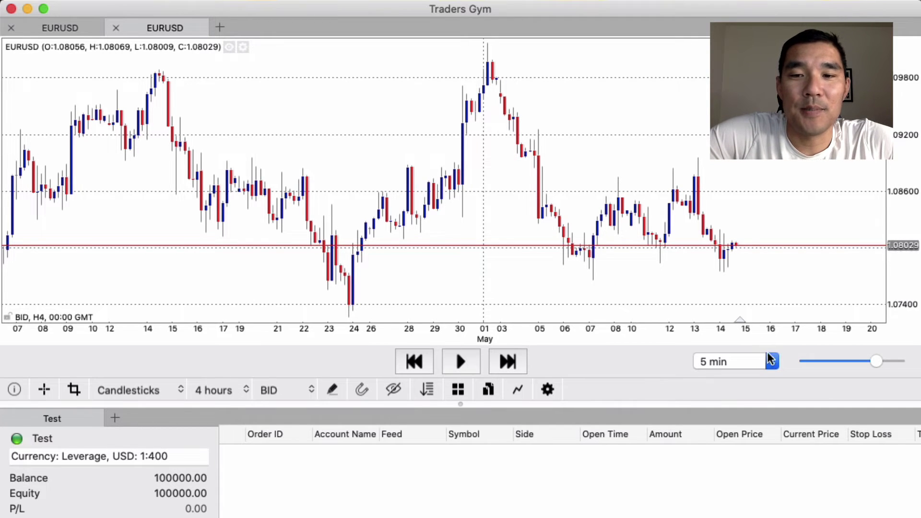
left_click(772, 361)
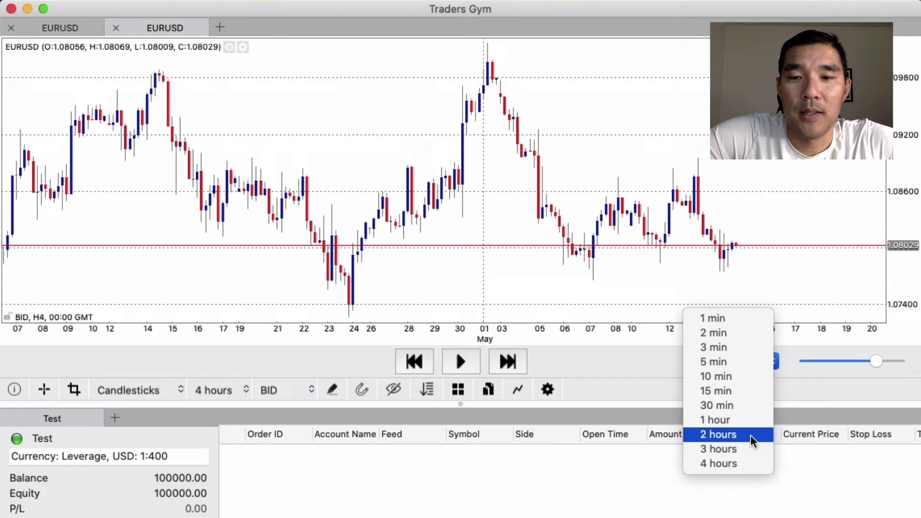
left_click(752, 459)
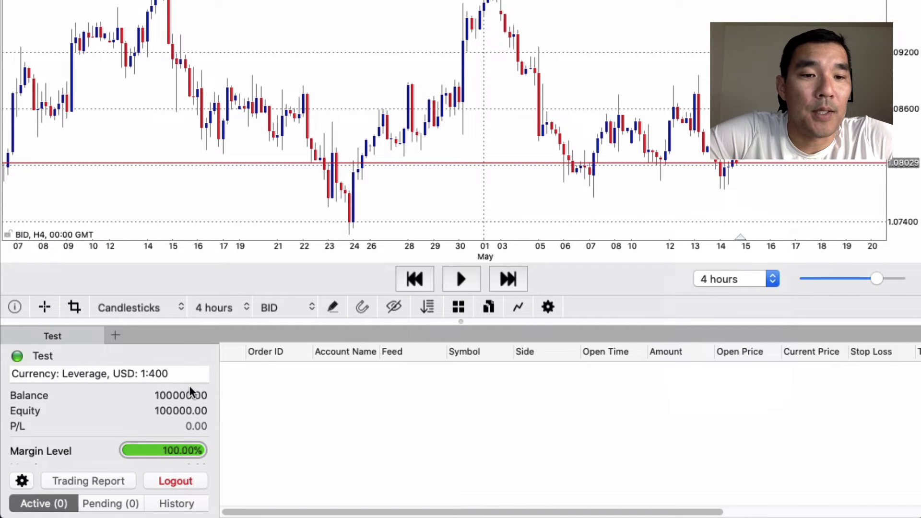
left_click(111, 334)
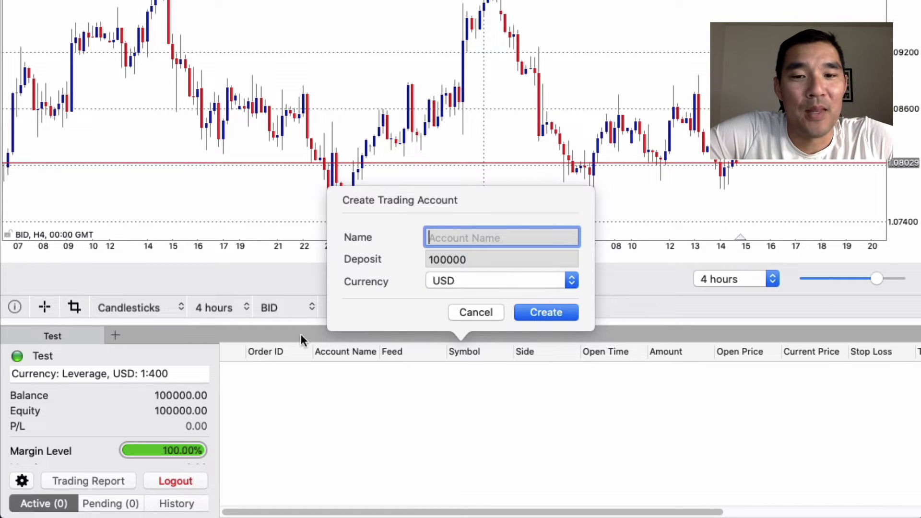
left_click(470, 313)
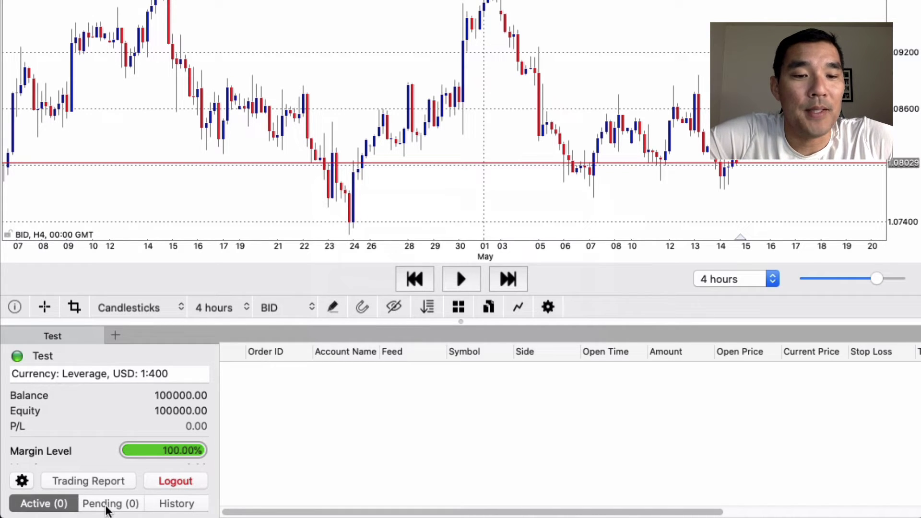
left_click(22, 481)
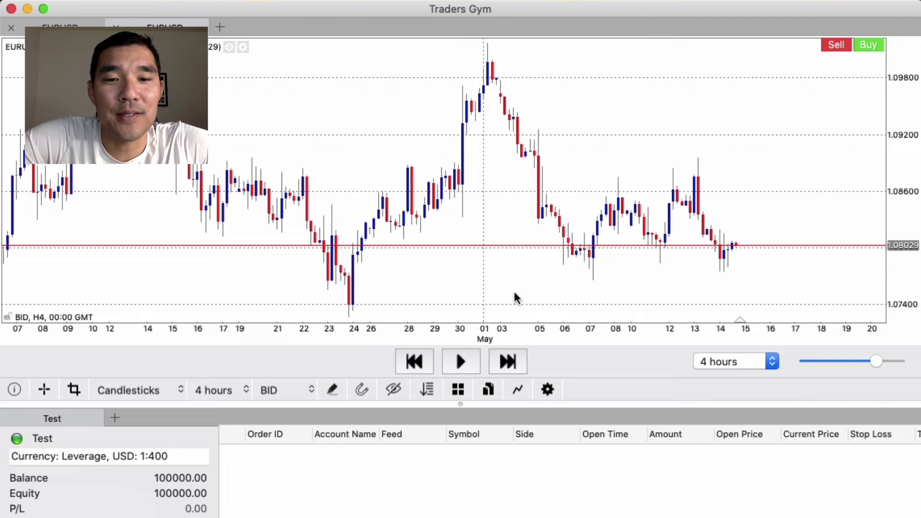
- Play the replay for a few 4-hour candles and pause near 17 May at 1.08182
left_click(465, 358)
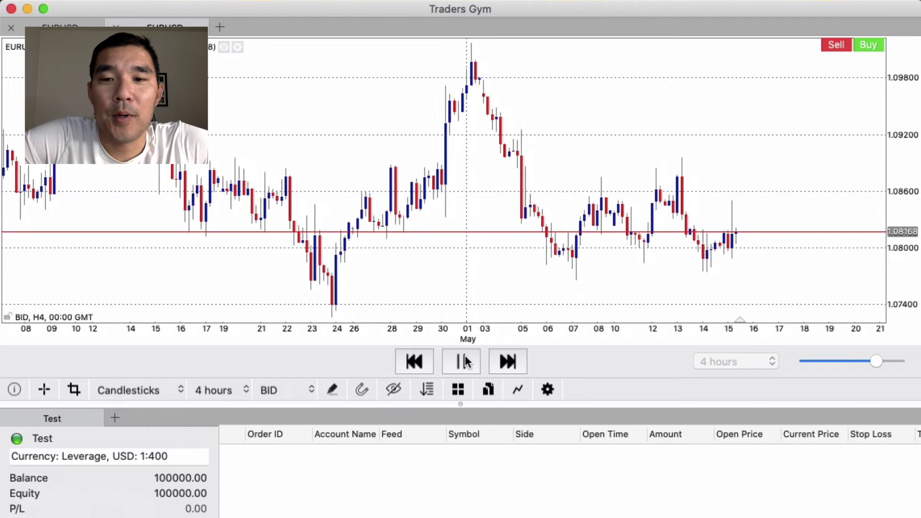
left_click(465, 361)
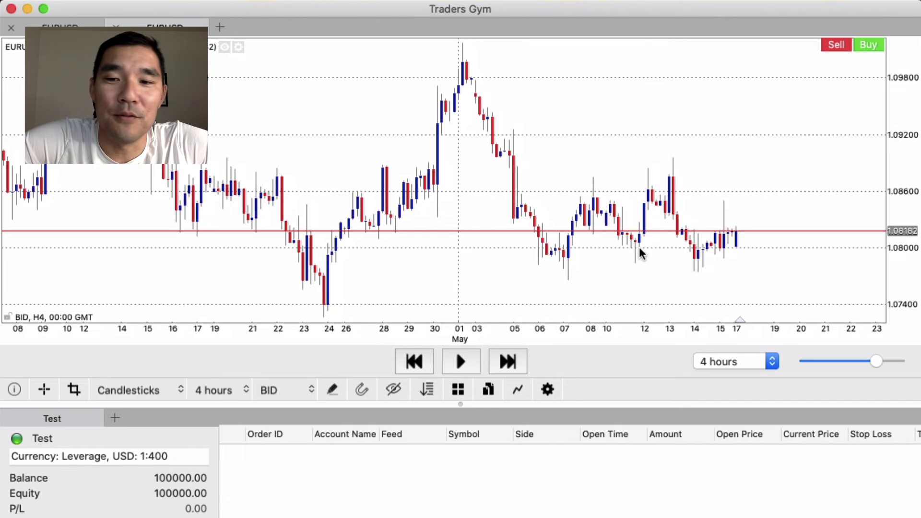
- Buy 10000 EURUSD at 1.08182 with a 50-pip stop loss and 150-pip take profit
right_click(653, 114)
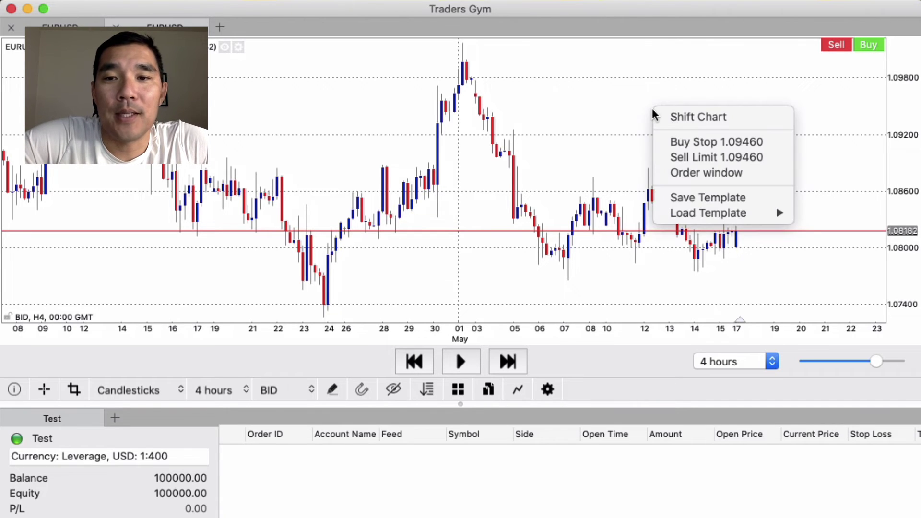
left_click(718, 174)
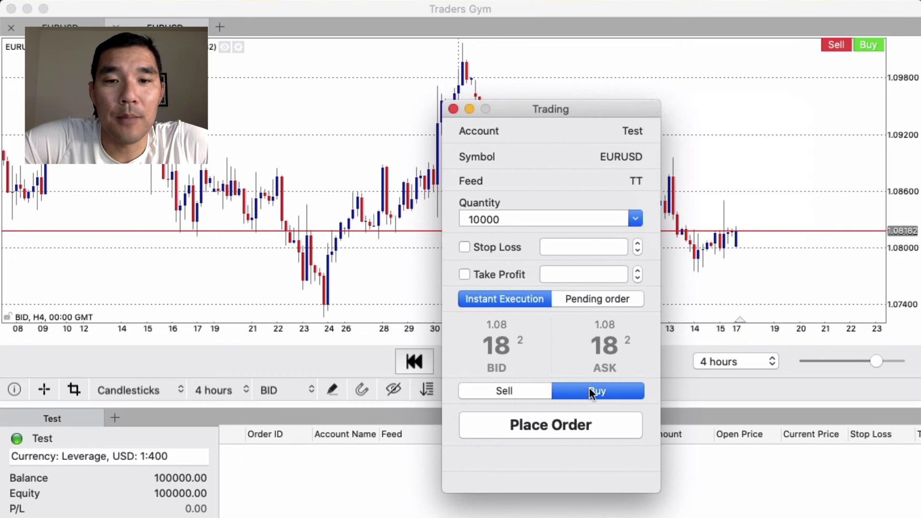
left_click(464, 248)
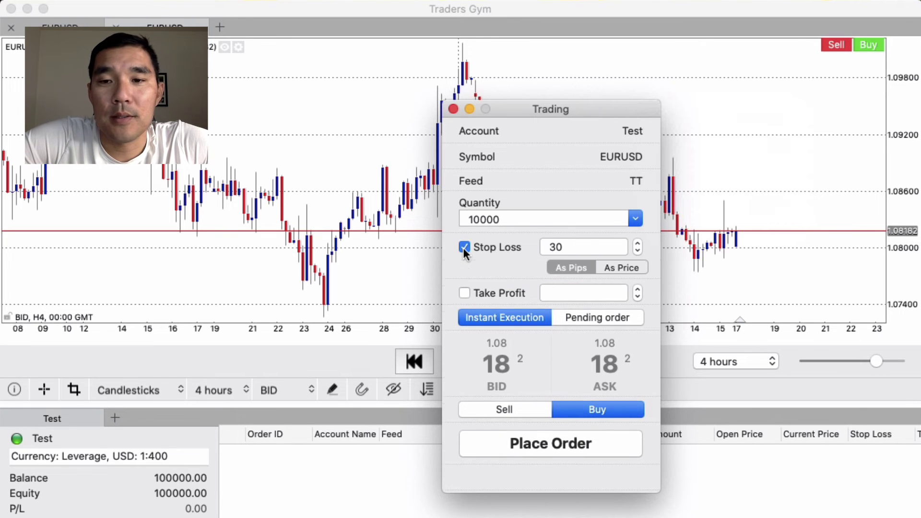
left_click(638, 243)
left_click(638, 244)
left_click(638, 243)
left_click(638, 243)
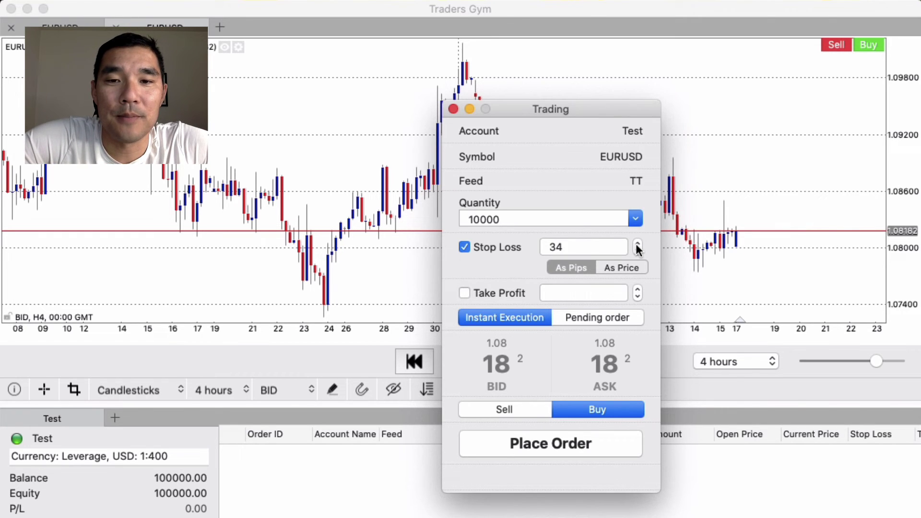
double_click(578, 248)
type("50")
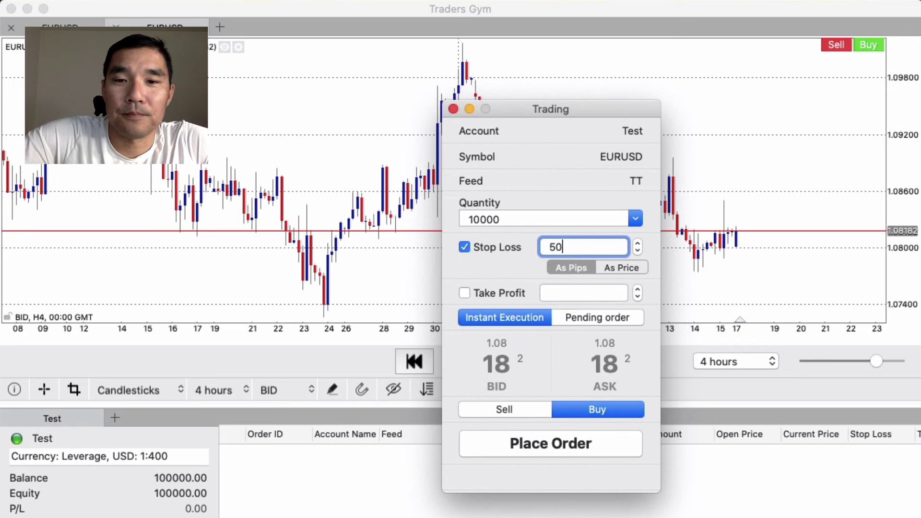
left_click(464, 292)
left_click(568, 296)
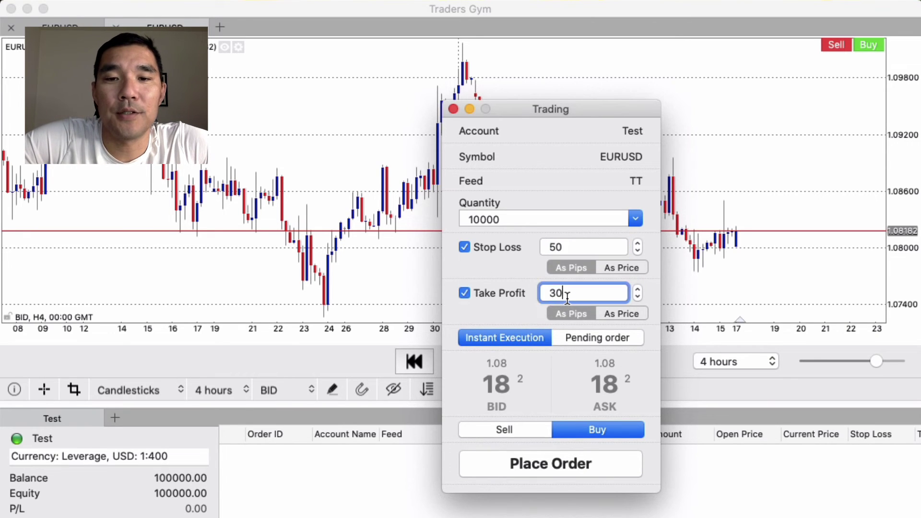
double_click(568, 296)
type("150")
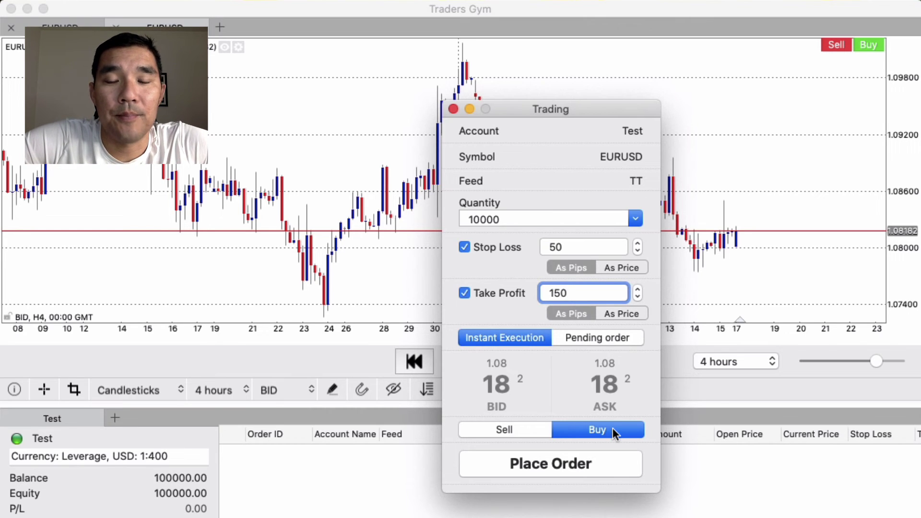
left_click(566, 463)
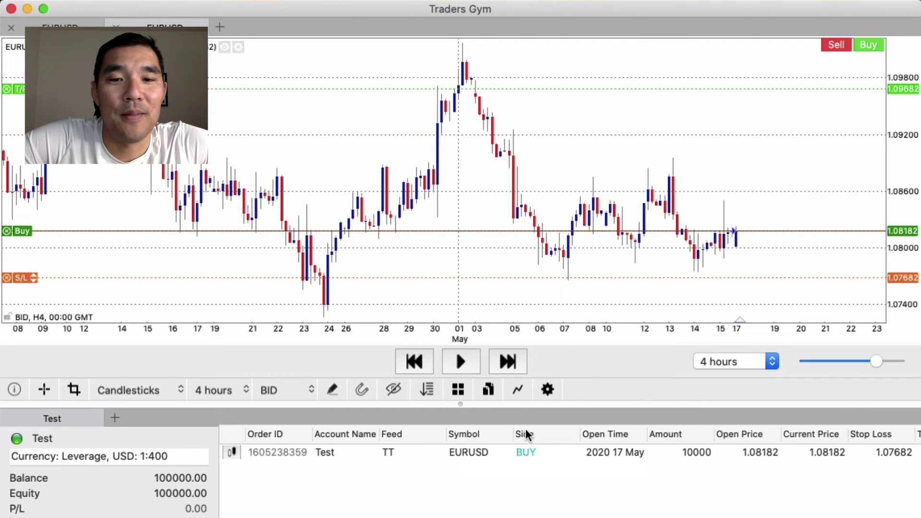
- Replay until the buy hits its 1.09682 take profit, then review the closed trade at balance 100150.00
left_click(462, 363)
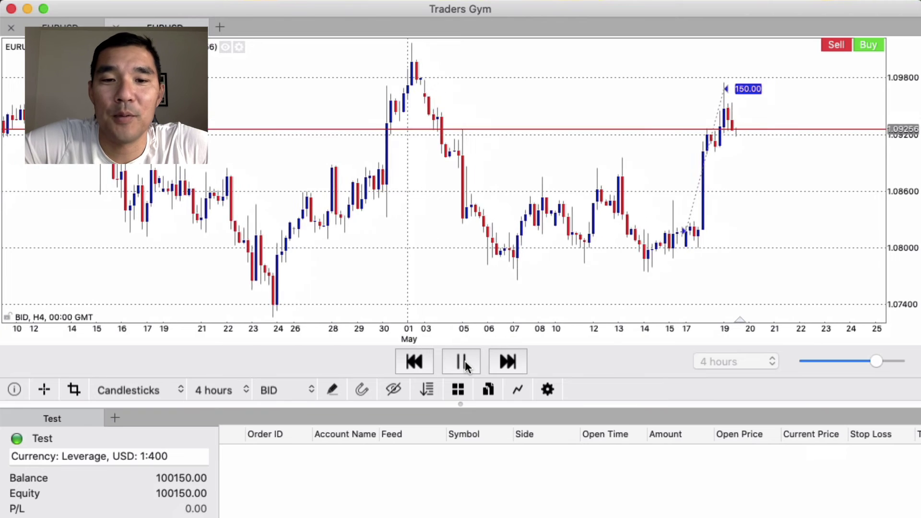
left_click(462, 361)
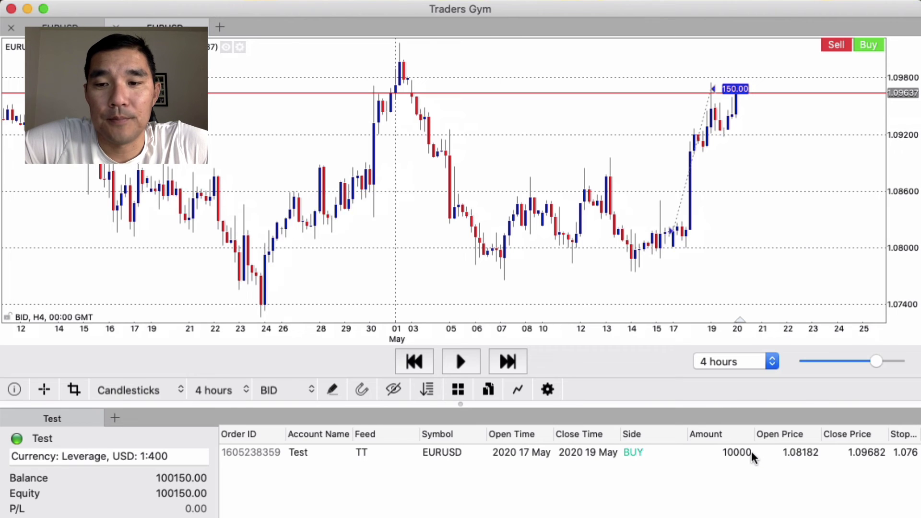
left_click(781, 453)
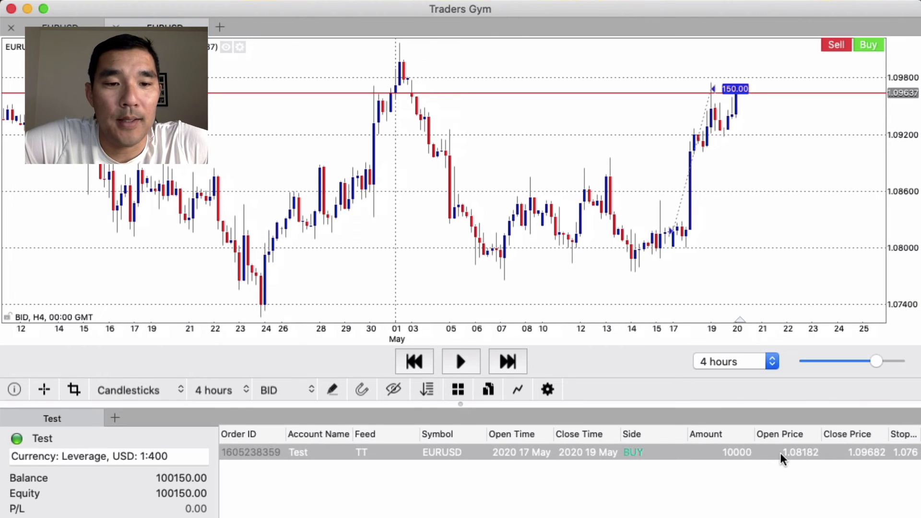